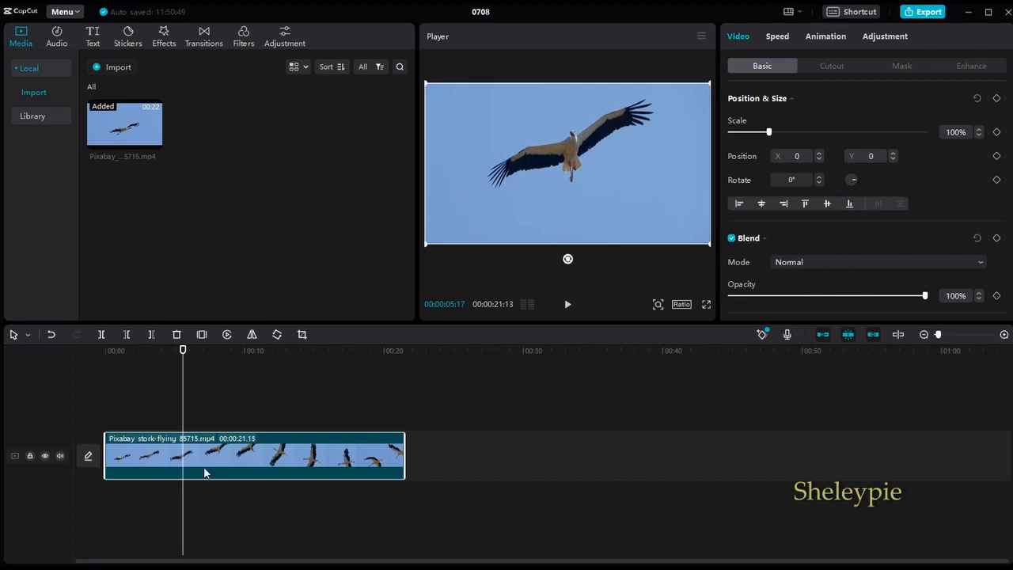
Split the stork clip at 00:00:05:17, delete the second part, and return the playhead to the start.
{"action": "left_click", "coordinate": [101, 334]}
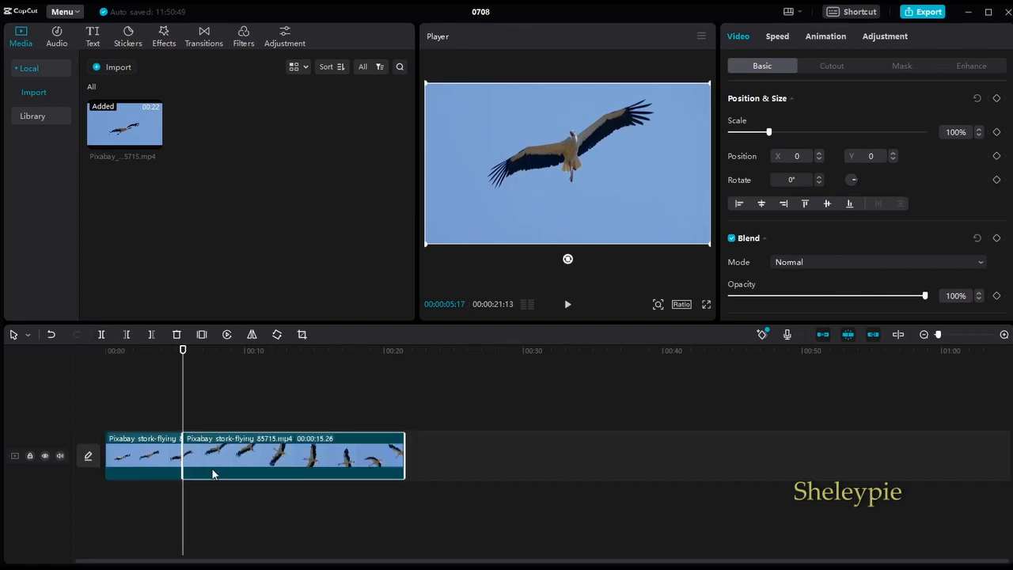
{"action": "key", "text": "Delete"}
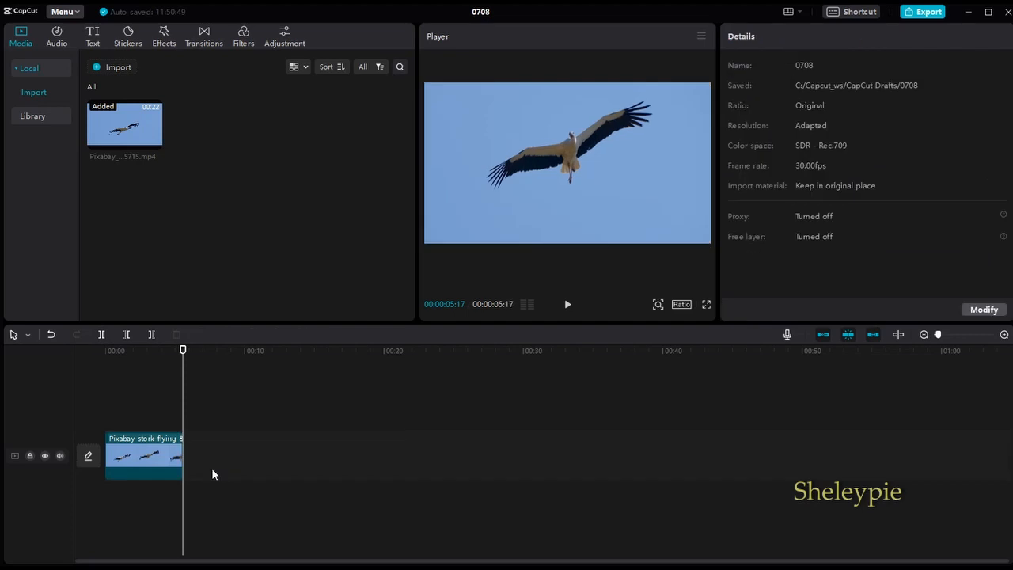
{"action": "key", "text": "Home"}
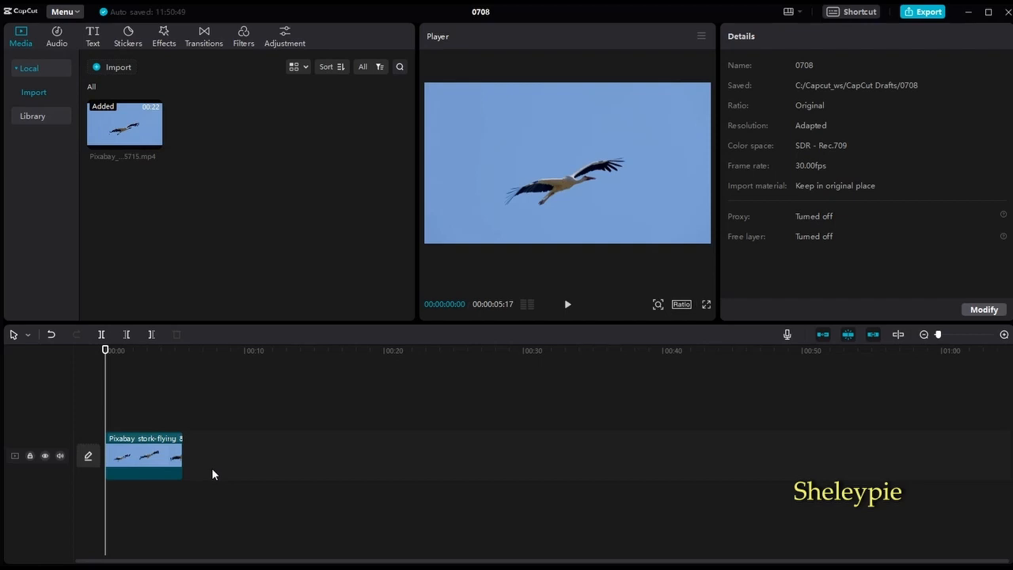
Add a default text clip at the start of the timeline and change its wording to "Bird".
{"action": "left_click", "coordinate": [147, 459]}
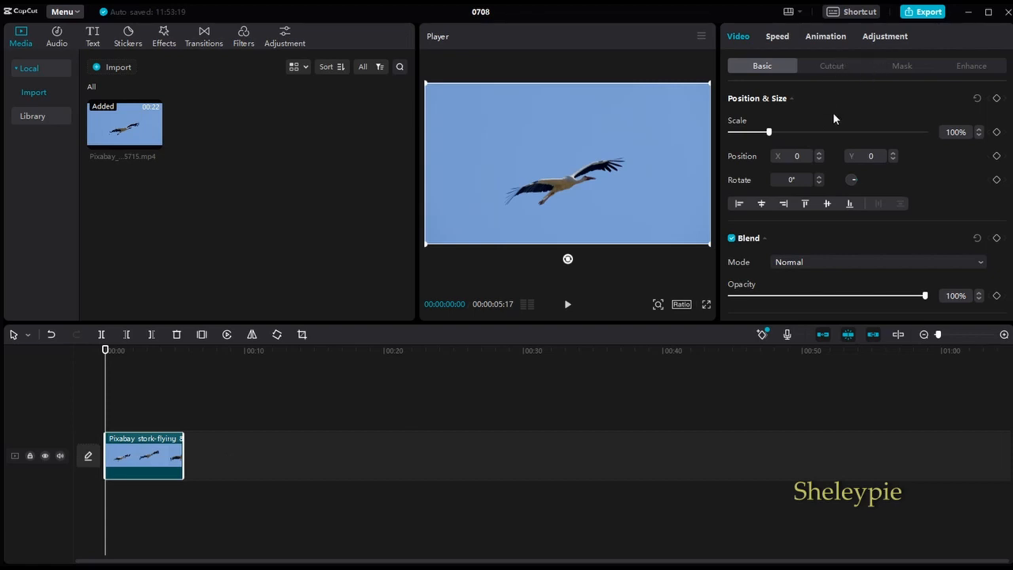
{"action": "left_click", "coordinate": [90, 36]}
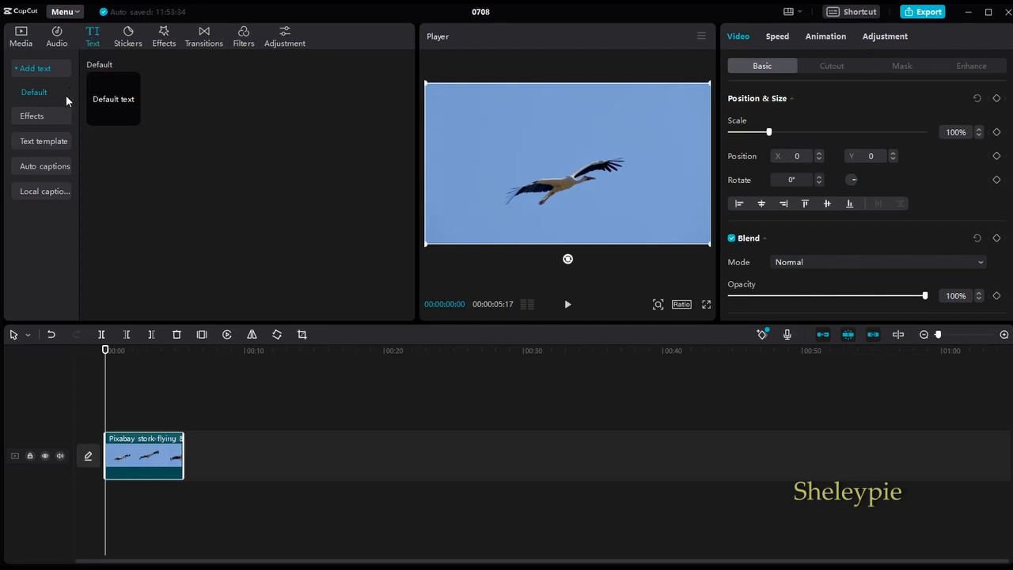
{"action": "left_click", "coordinate": [133, 118]}
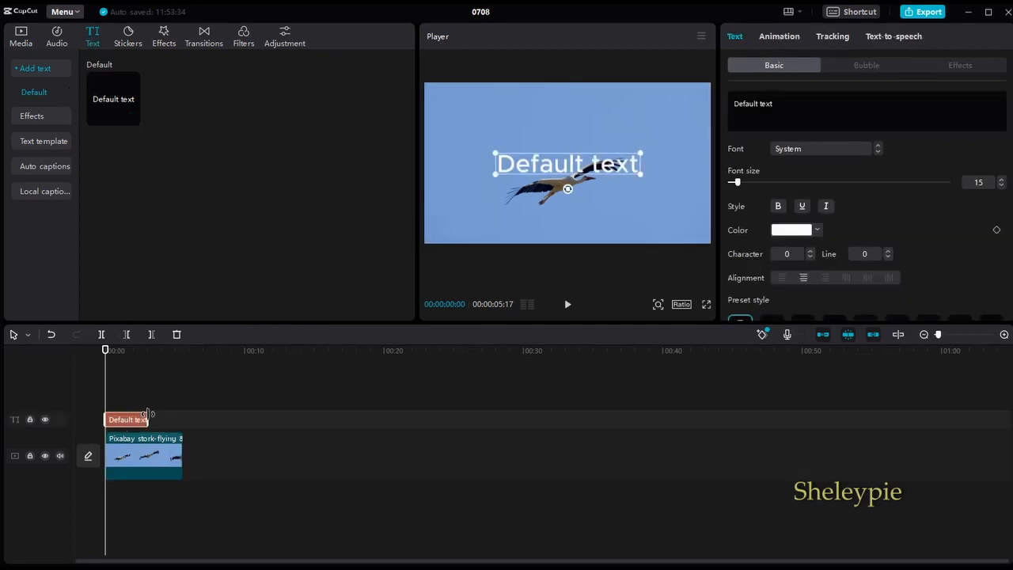
{"action": "left_click", "coordinate": [787, 110]}
{"action": "key", "text": "ctrl+a"}
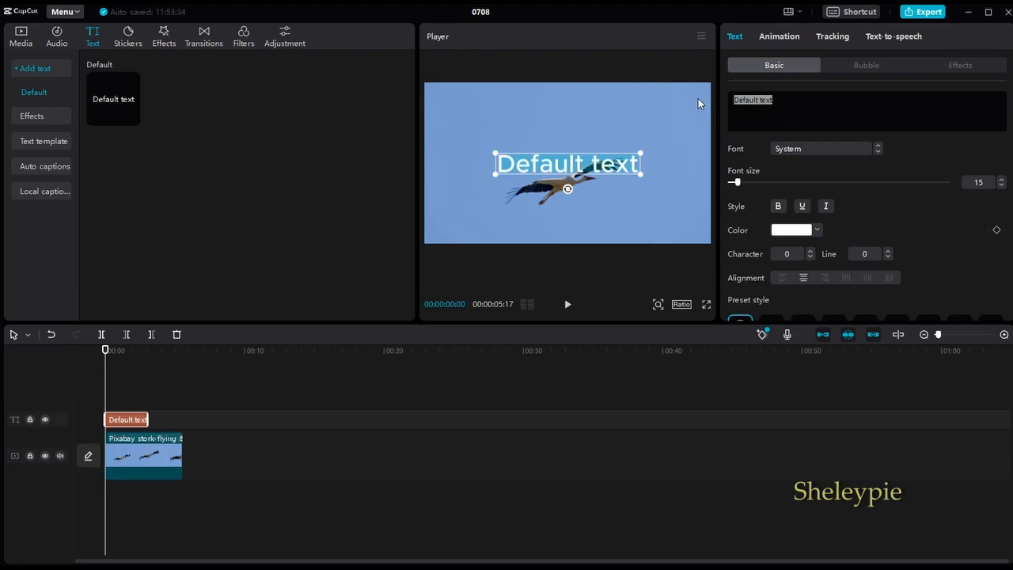
{"action": "type", "text": "Bird"}
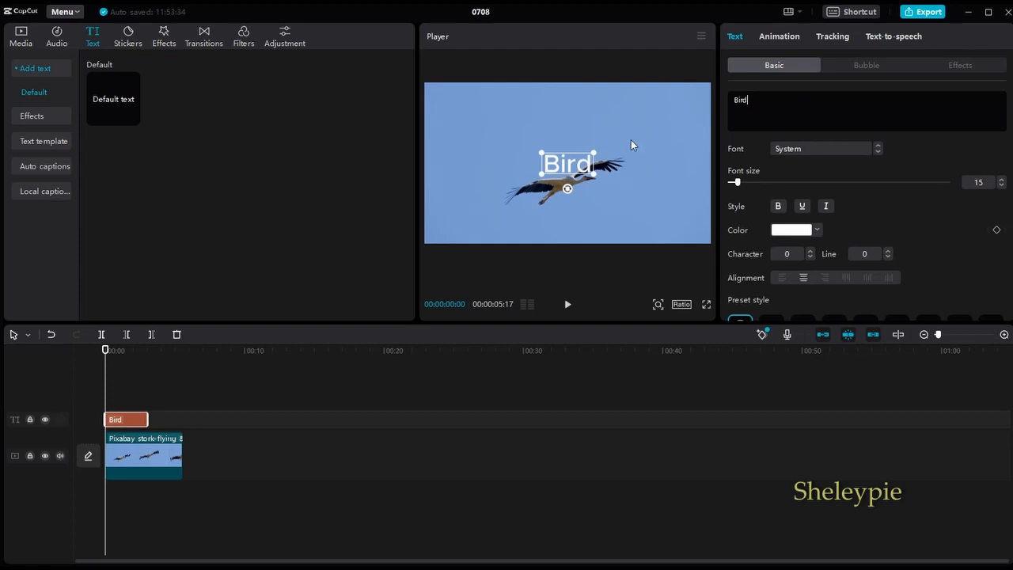
Shrink the Bird text, place it just below the stork, and extend its duration to the end of the video clip.
{"action": "left_click_drag", "start_coordinate": [595, 172], "coordinate": [586, 171]}
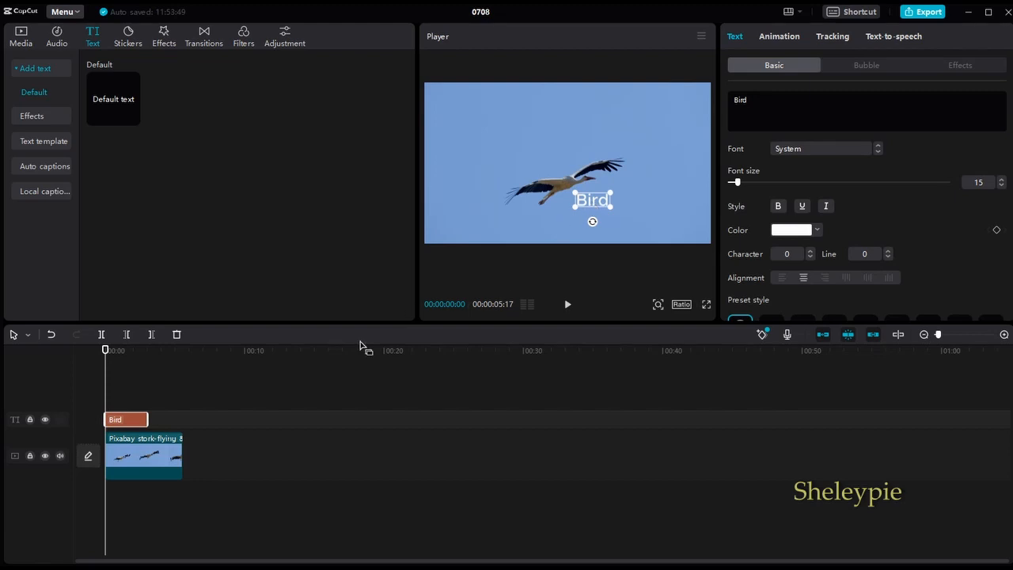
{"action": "left_click_drag", "start_coordinate": [150, 419], "coordinate": [181, 417]}
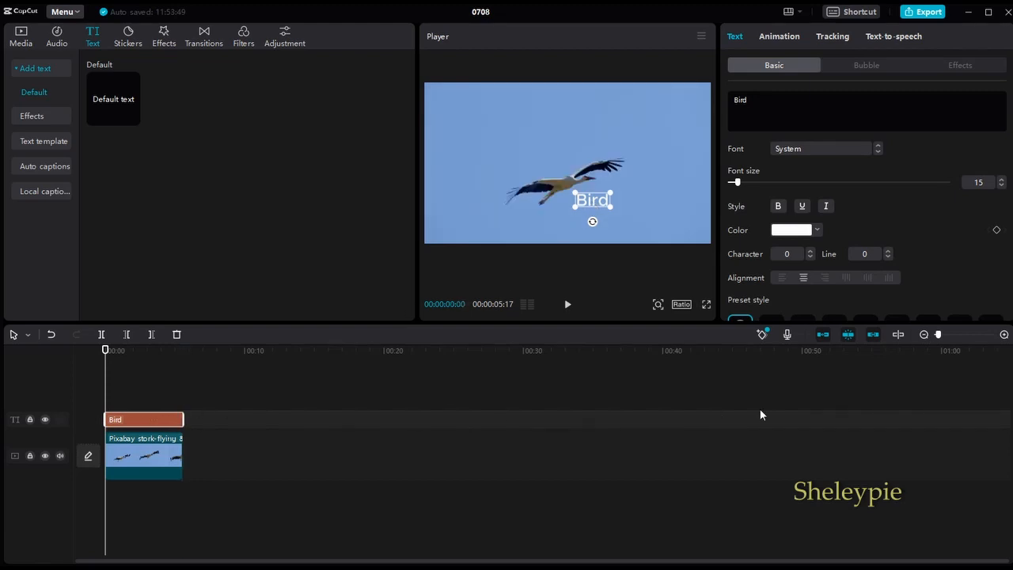
{"action": "left_click", "coordinate": [1003, 335]}
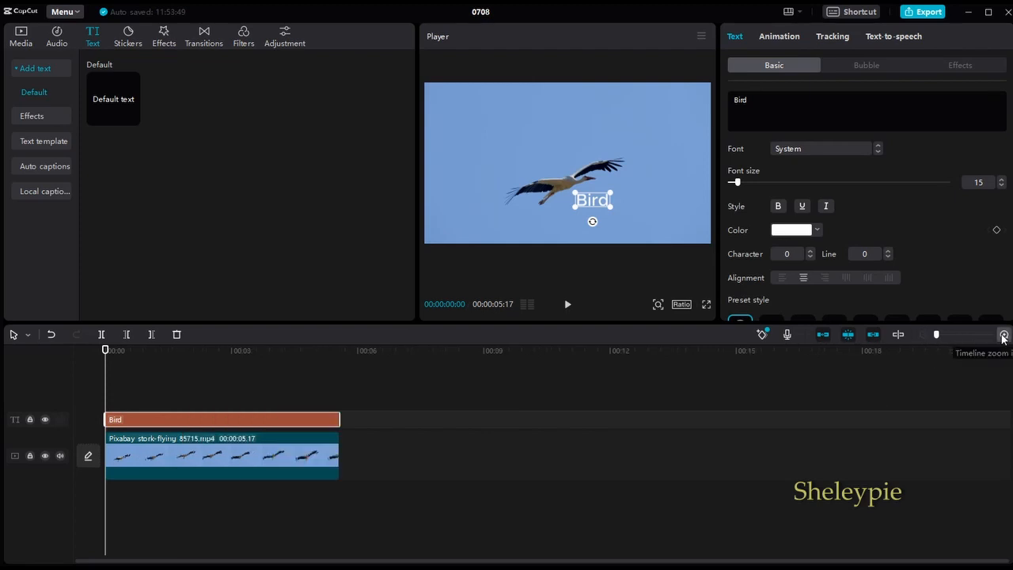
{"action": "left_click", "coordinate": [1004, 335]}
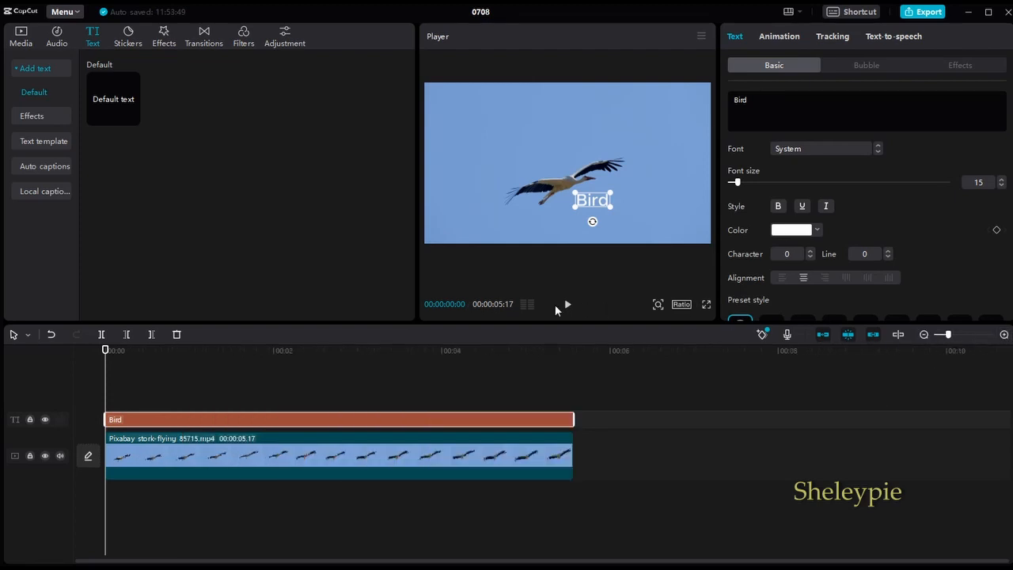
{"action": "left_click", "coordinate": [567, 305]}
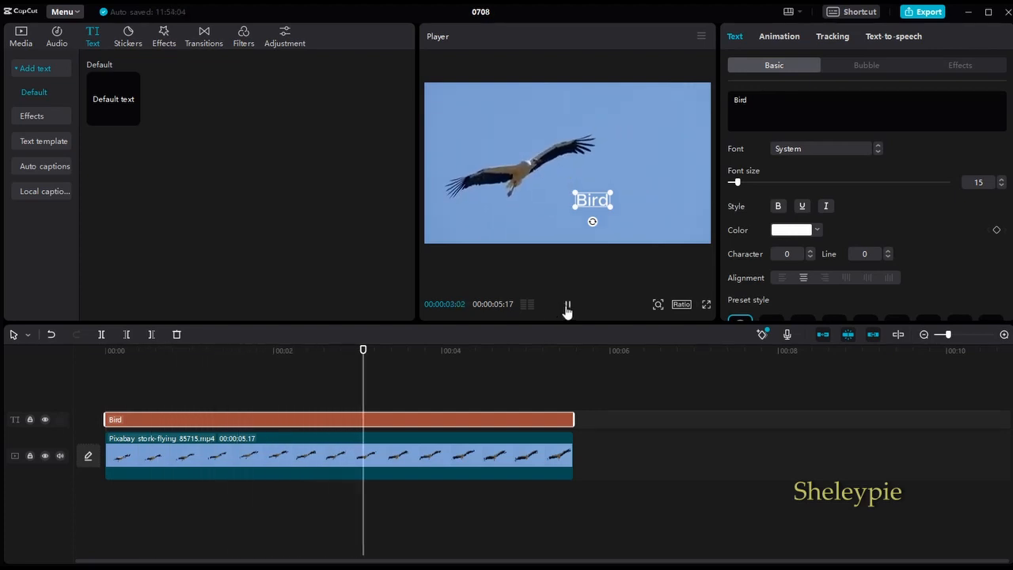
{"action": "left_click", "coordinate": [568, 306]}
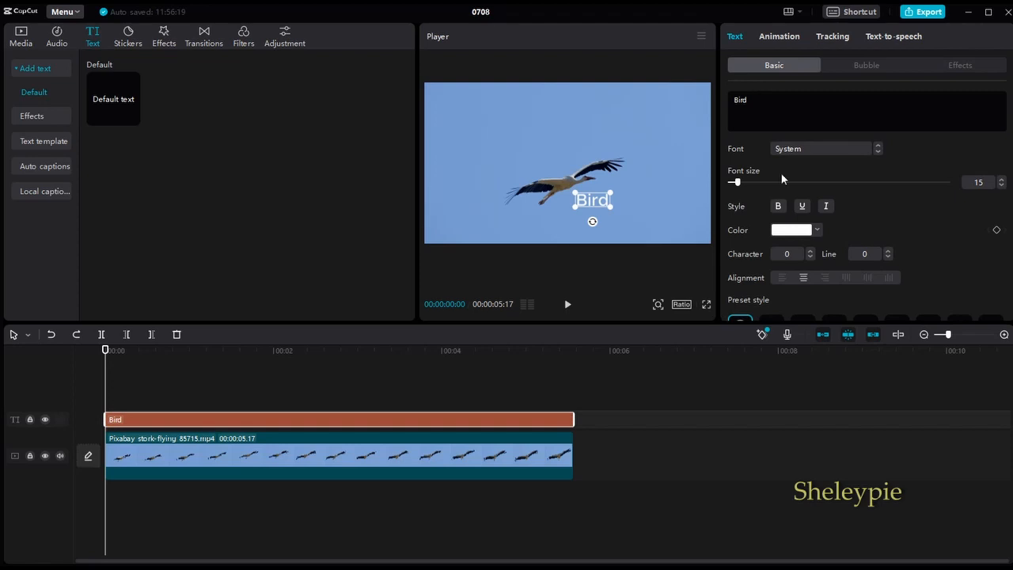
Apply motion tracking to the Bird text with the tracking box around the stork's head and front wing, direction Both, and start tracking.
{"action": "left_click", "coordinate": [832, 36]}
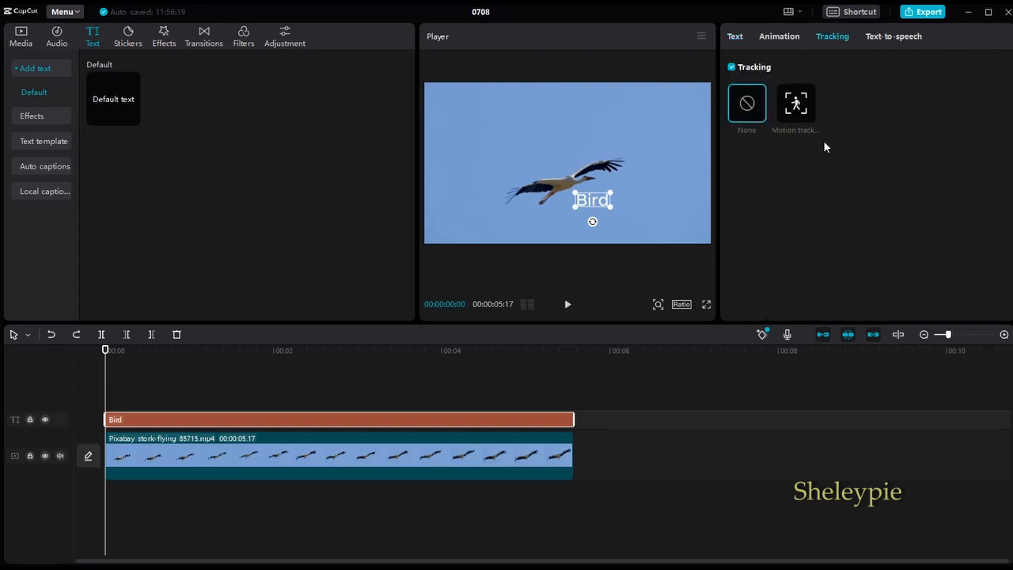
{"action": "left_click", "coordinate": [801, 114]}
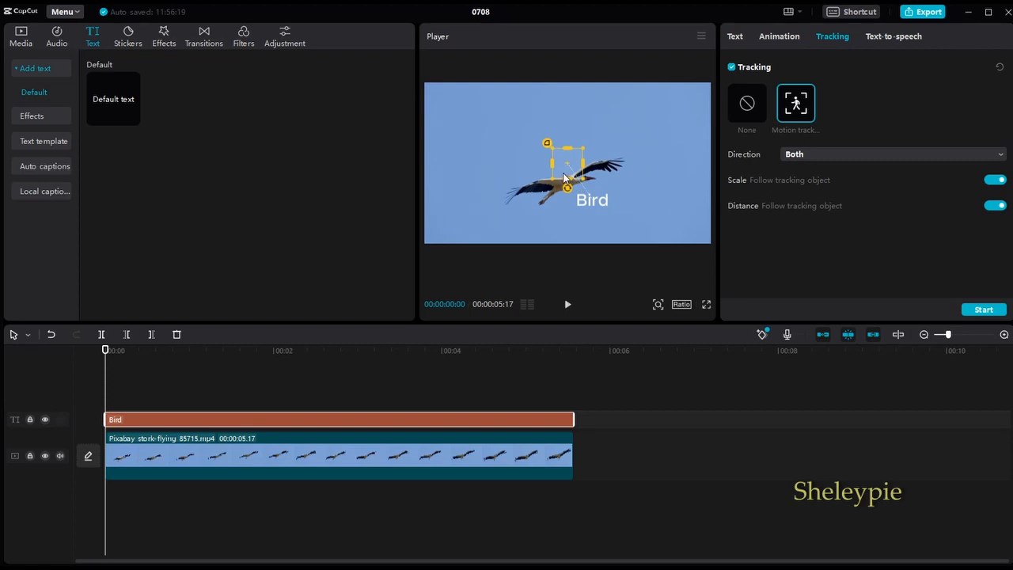
{"action": "left_click_drag", "start_coordinate": [563, 175], "coordinate": [606, 194]}
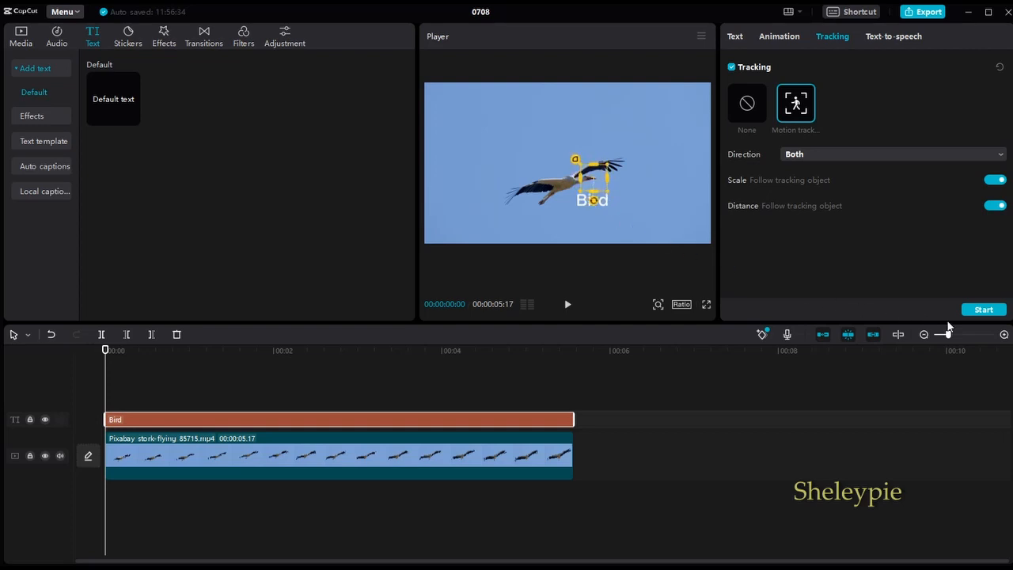
{"action": "left_click", "coordinate": [981, 310]}
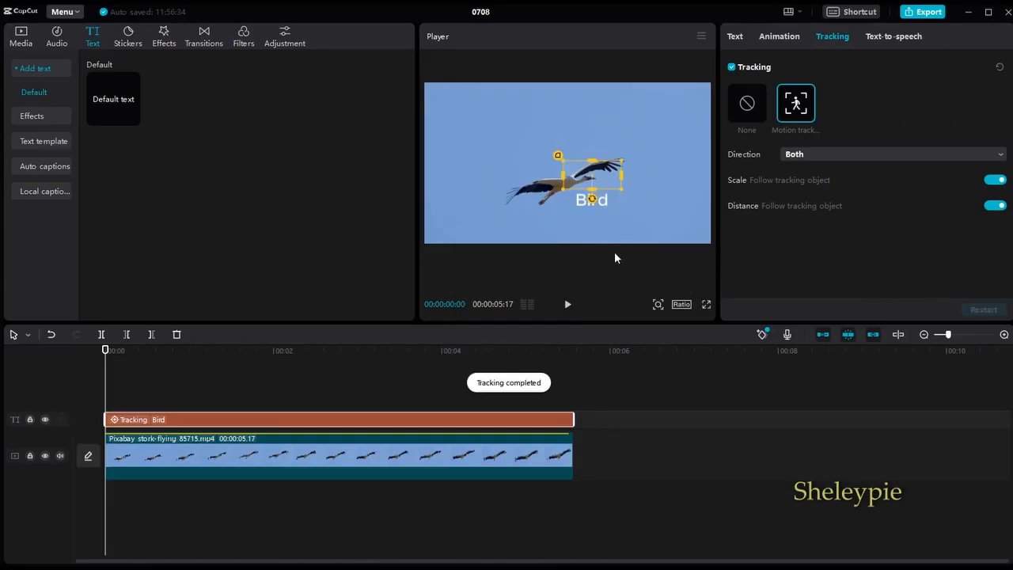
Move the tracked Bird text above the stork's body and play the clip to check it.
{"action": "left_click", "coordinate": [739, 35]}
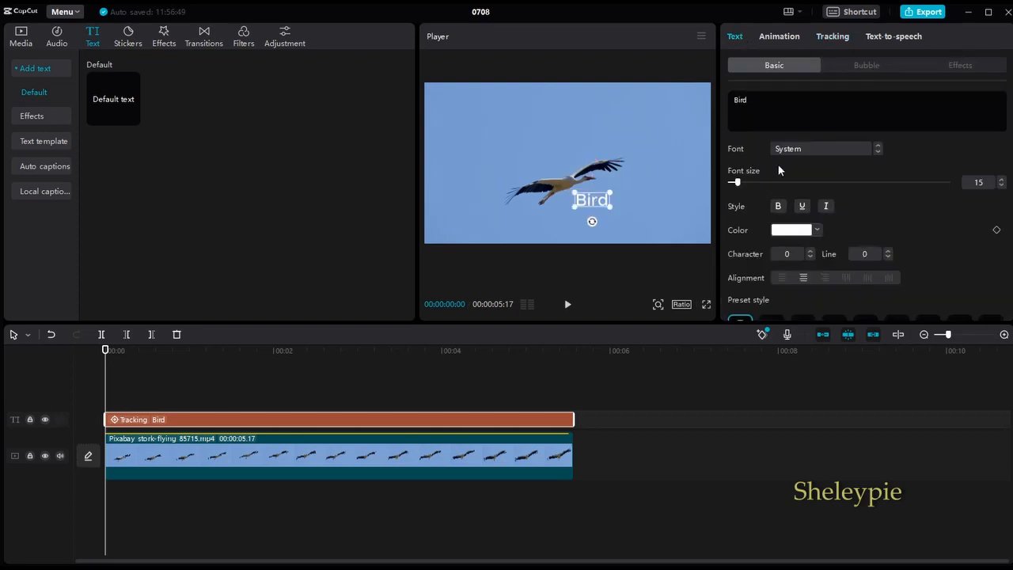
{"action": "left_click_drag", "start_coordinate": [601, 199], "coordinate": [563, 155]}
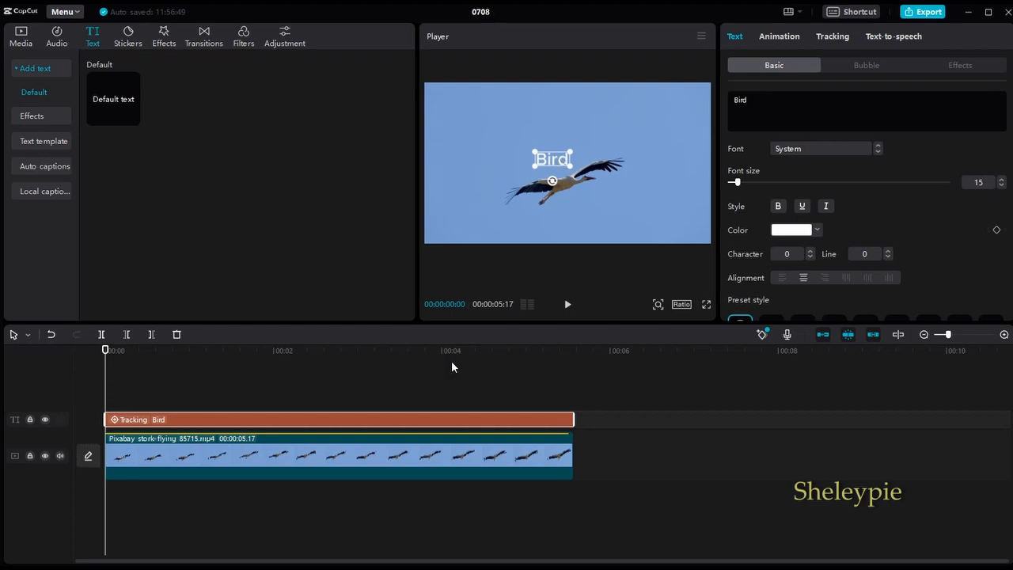
{"action": "left_click", "coordinate": [568, 305]}
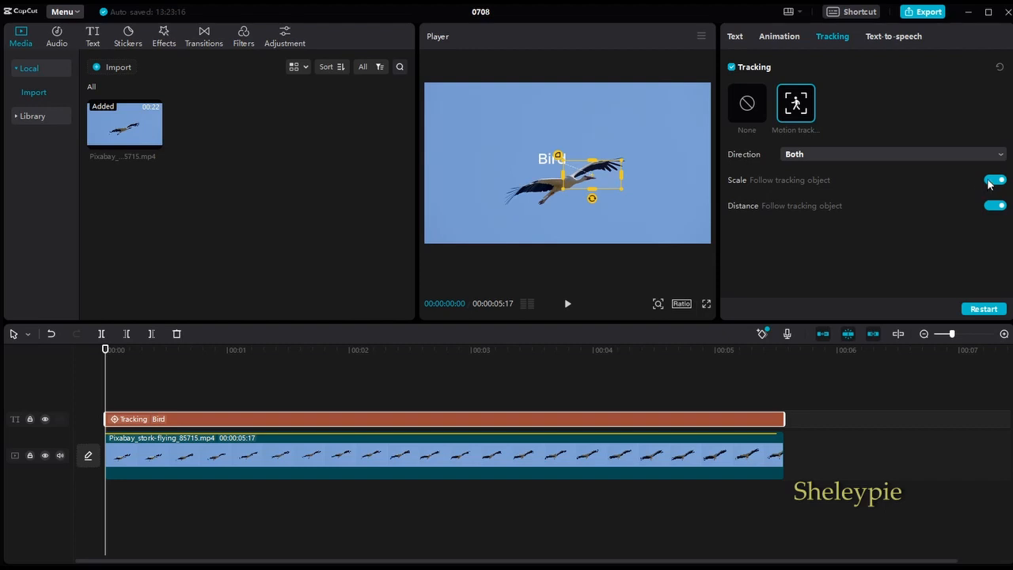
Turn off scale following for the text's motion tracking and play the clip to check it.
{"action": "left_click", "coordinate": [993, 180]}
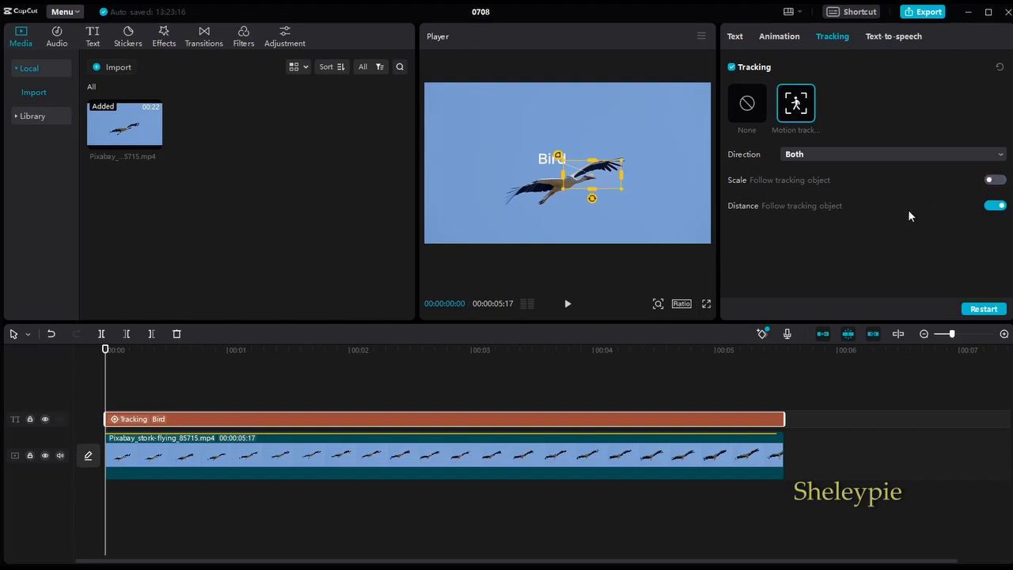
{"action": "left_click", "coordinate": [569, 307]}
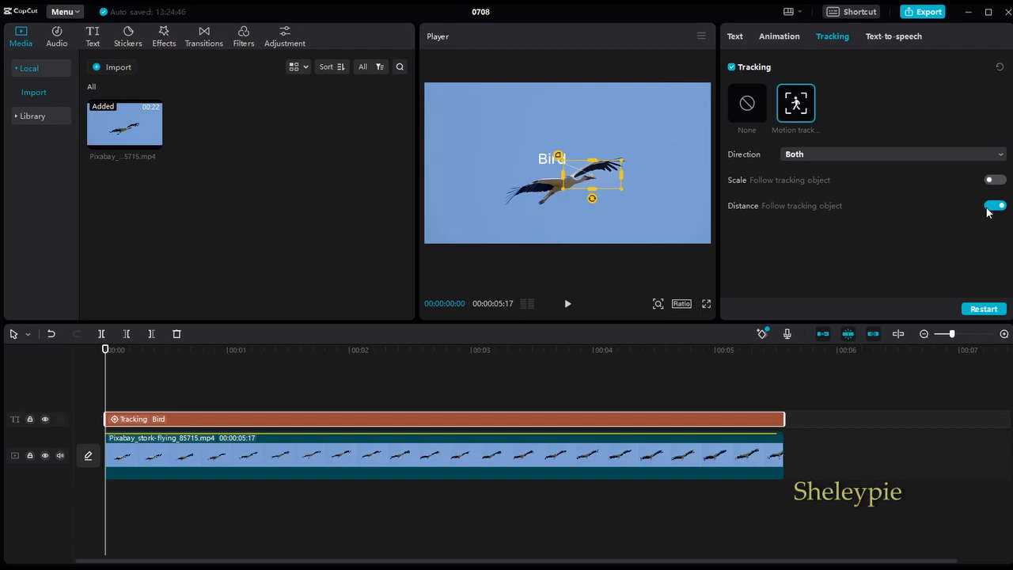
Preview the tracked text with distance following turned off, and re-enable distance following.
{"action": "left_click", "coordinate": [990, 207]}
{"action": "left_click", "coordinate": [569, 305]}
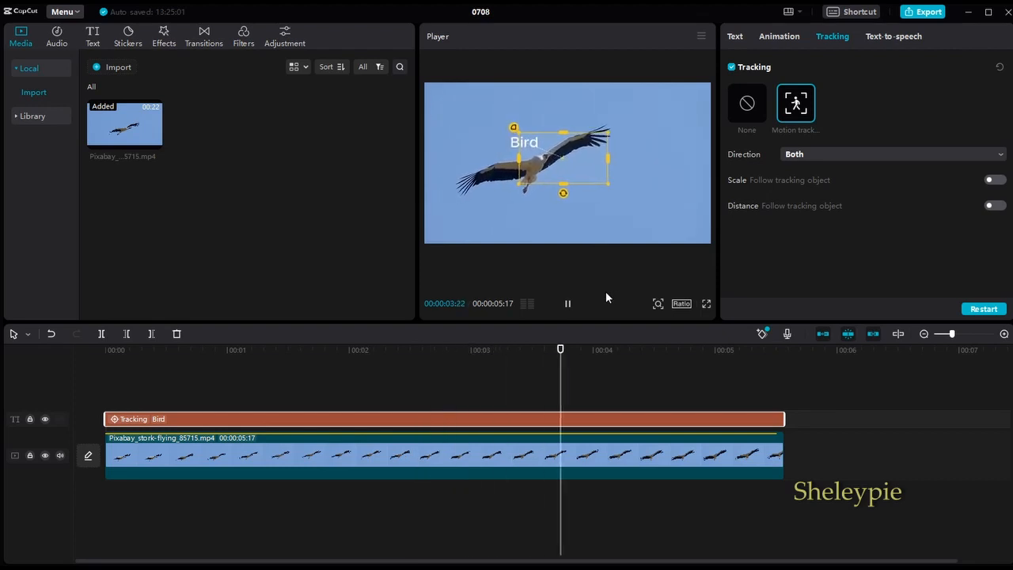
{"action": "left_click", "coordinate": [569, 306]}
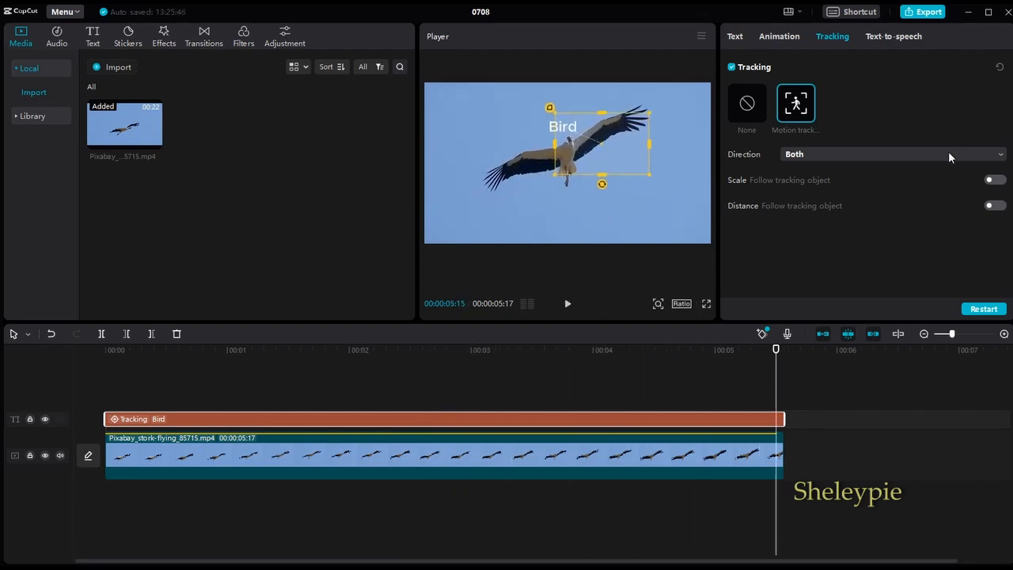
{"action": "left_click", "coordinate": [994, 205]}
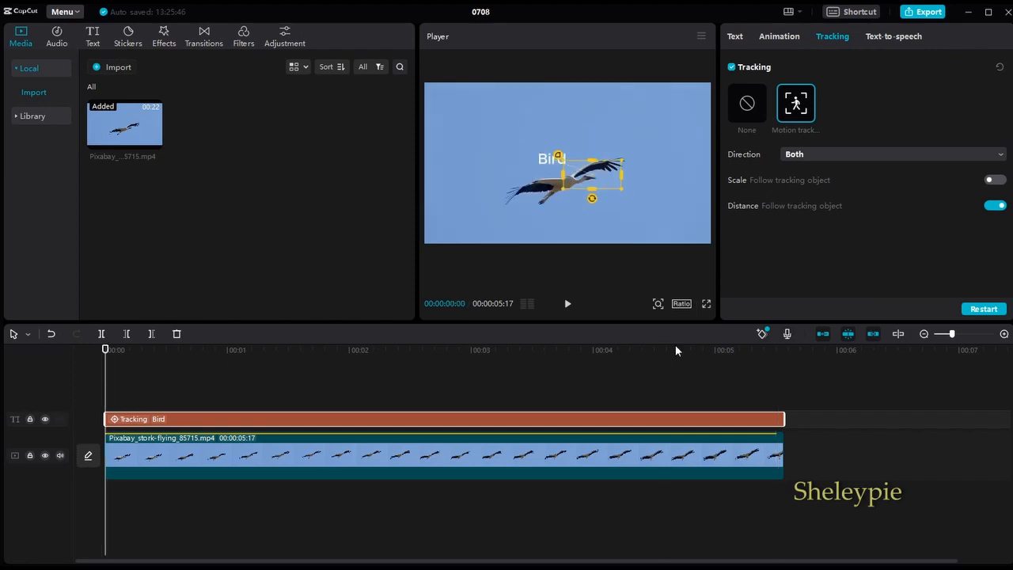
Change the Bird text's color to light yellow from the color swatches.
{"action": "left_click", "coordinate": [738, 42]}
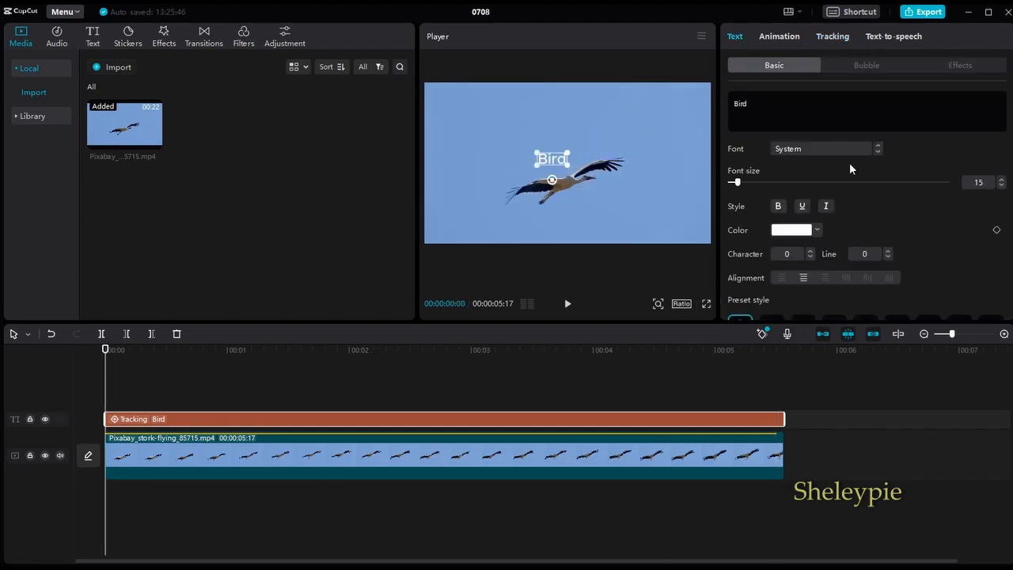
{"action": "left_click", "coordinate": [818, 230]}
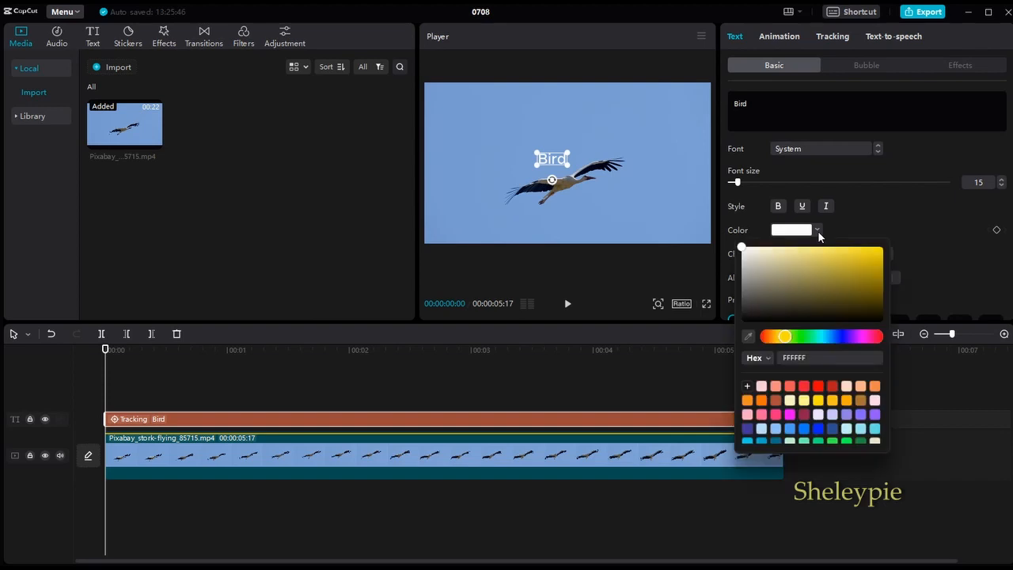
{"action": "left_click", "coordinate": [808, 281]}
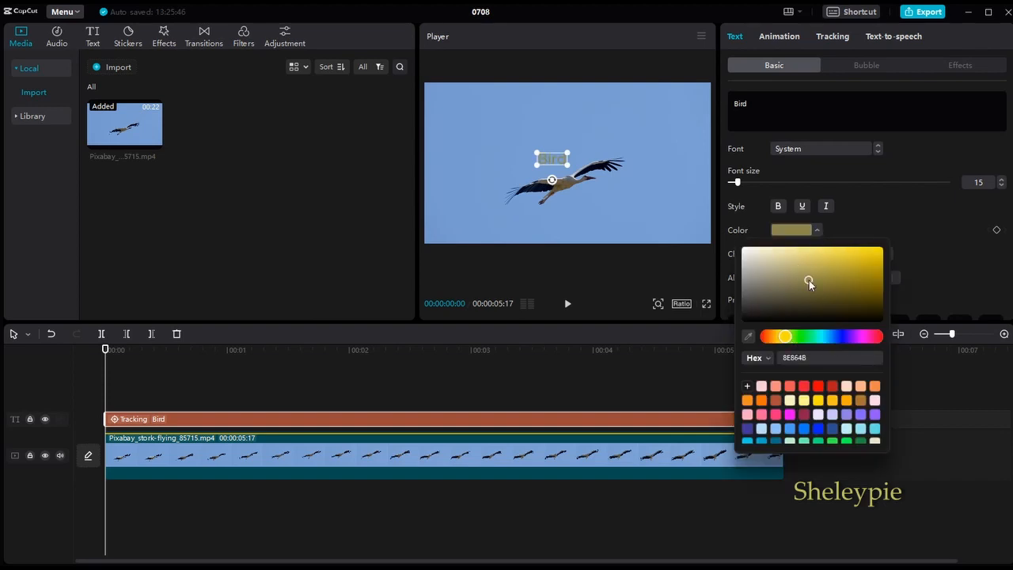
{"action": "left_click", "coordinate": [804, 400]}
{"action": "left_click", "coordinate": [970, 297]}
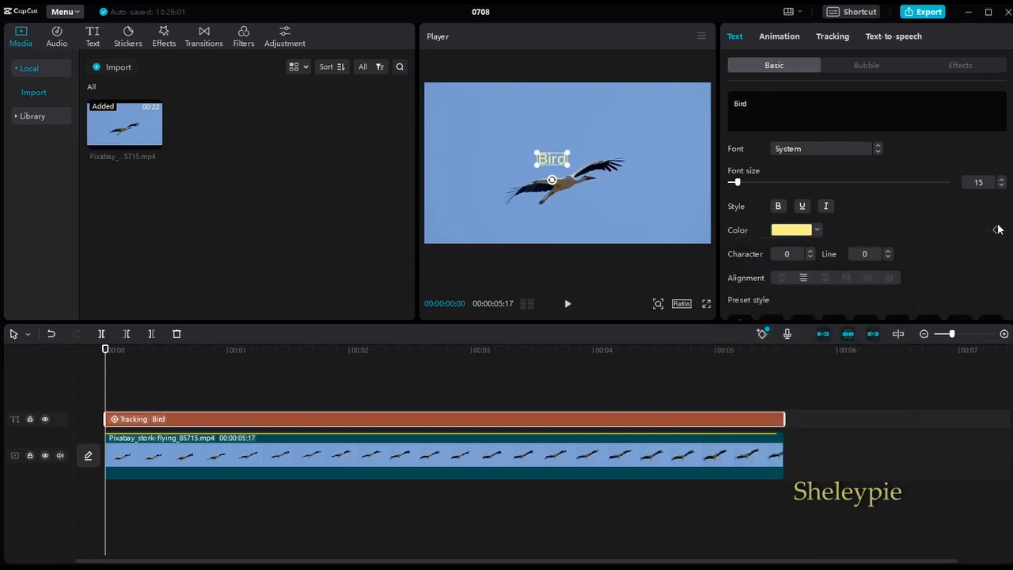
Try several preset styles on the Bird text and apply the yellow one with a black outline.
{"action": "scroll", "coordinate": [1011, 182], "scroll_direction": "down", "scroll_amount": 3}
{"action": "scroll", "coordinate": [1011, 182], "scroll_direction": "down", "scroll_amount": 2}
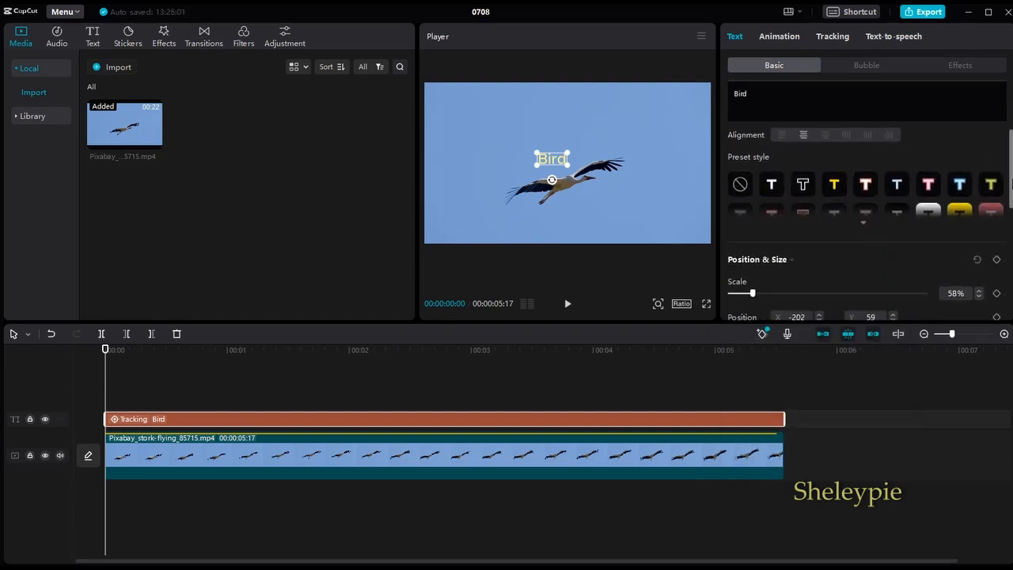
{"action": "left_click", "coordinate": [835, 177]}
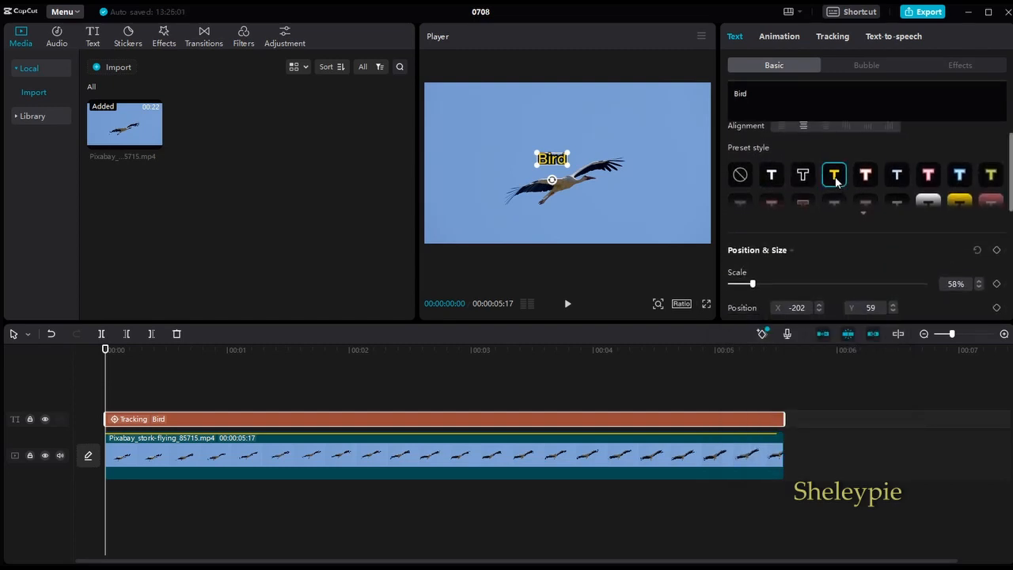
{"action": "left_click", "coordinate": [897, 178]}
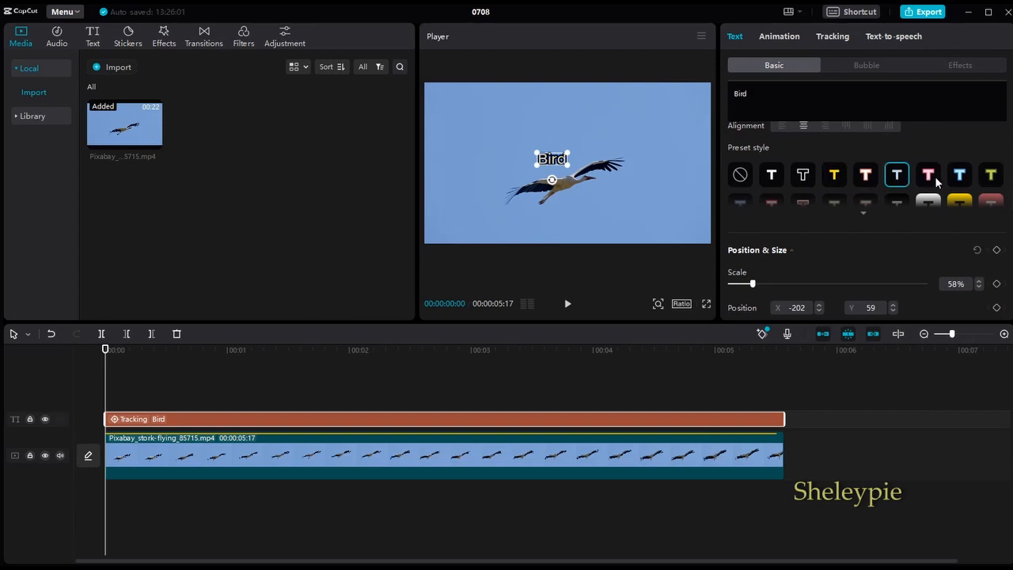
{"action": "left_click", "coordinate": [960, 179]}
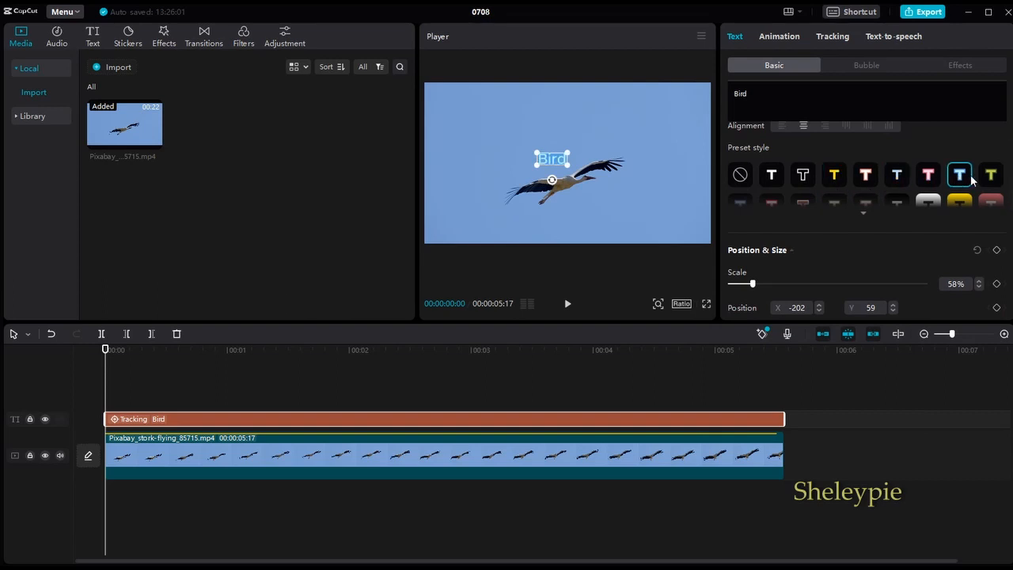
{"action": "left_click", "coordinate": [835, 179]}
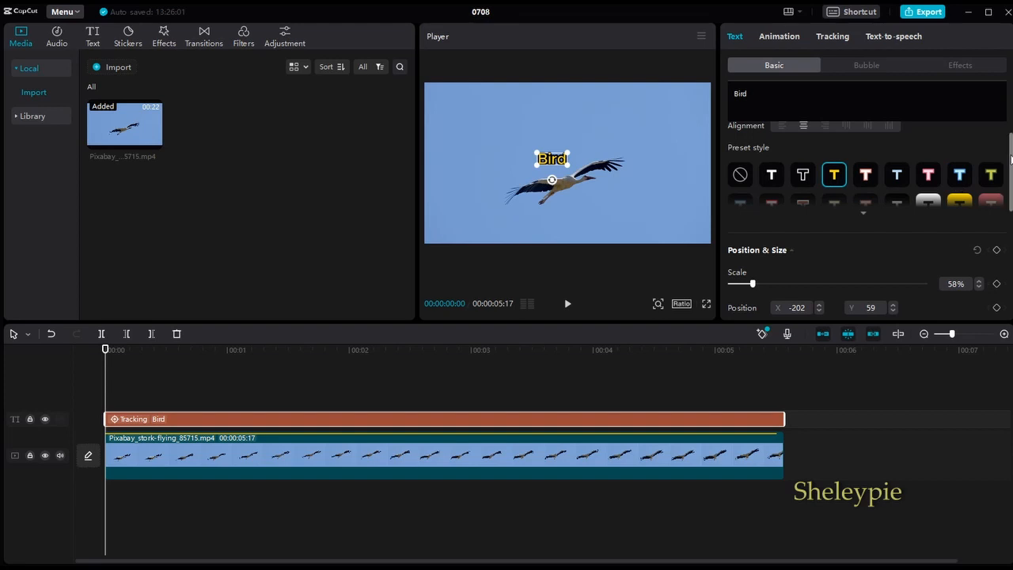
Enlarge the Bird text to a scale of 75%.
{"action": "scroll", "coordinate": [835, 179], "scroll_direction": "down", "scroll_amount": 2}
{"action": "scroll", "coordinate": [866, 213], "scroll_direction": "down", "scroll_amount": 1}
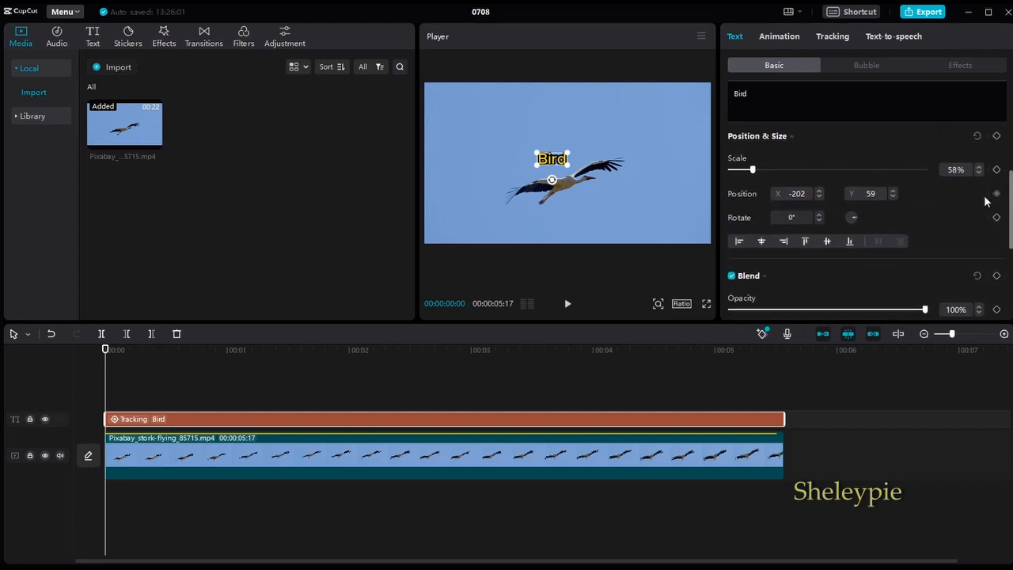
{"action": "left_click_drag", "start_coordinate": [752, 173], "coordinate": [759, 173]}
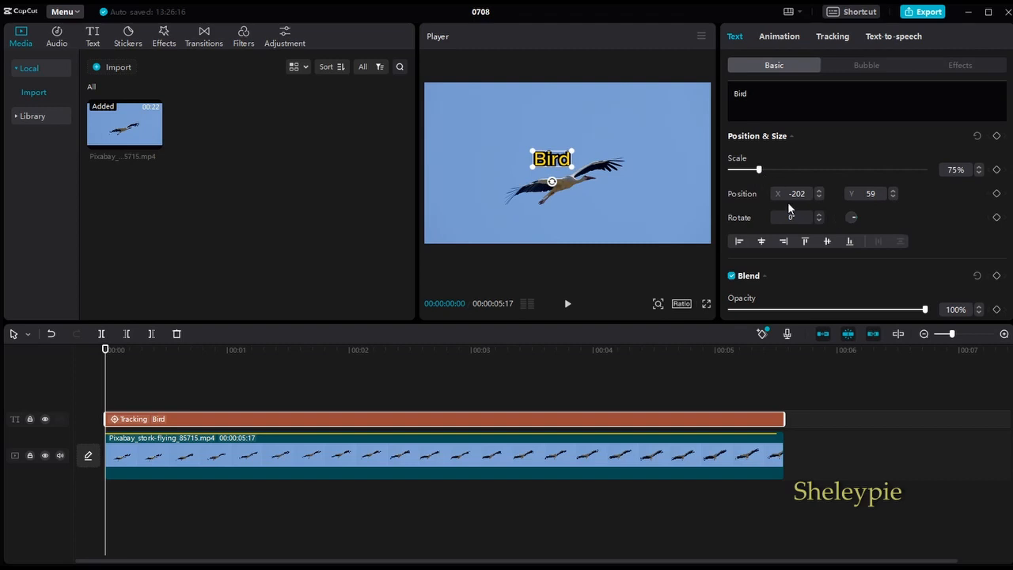
Reduce the Bird text's stroke thickness to 38 and play part of the clip to check the tracked label.
{"action": "scroll", "coordinate": [1001, 207], "scroll_direction": "down", "scroll_amount": 2}
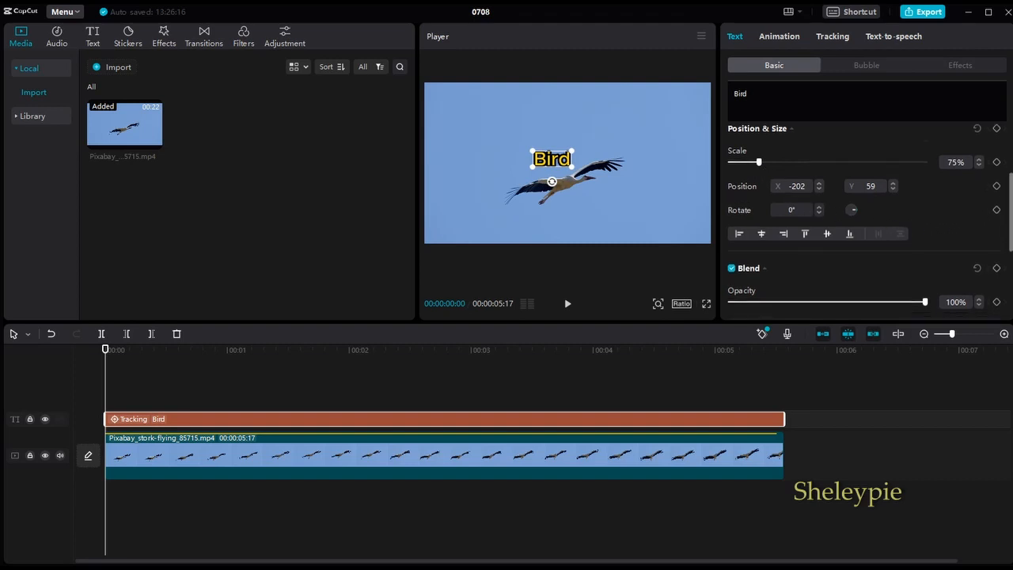
{"action": "mouse_move", "coordinate": [925, 208]}
{"action": "left_mouse_down"}
{"action": "mouse_move", "coordinate": [837, 208]}
{"action": "mouse_move", "coordinate": [934, 211]}
{"action": "left_mouse_up"}
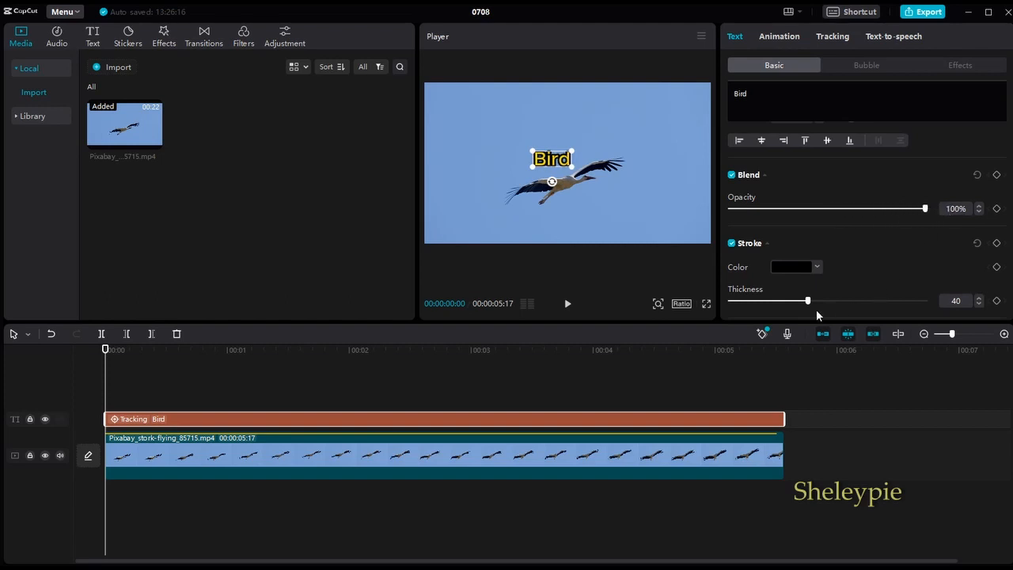
{"action": "mouse_move", "coordinate": [809, 303]}
{"action": "left_mouse_down"}
{"action": "mouse_move", "coordinate": [773, 302]}
{"action": "mouse_move", "coordinate": [845, 302]}
{"action": "mouse_move", "coordinate": [808, 303]}
{"action": "left_mouse_up"}
{"action": "scroll", "coordinate": [1011, 214], "scroll_direction": "down", "scroll_amount": 1}
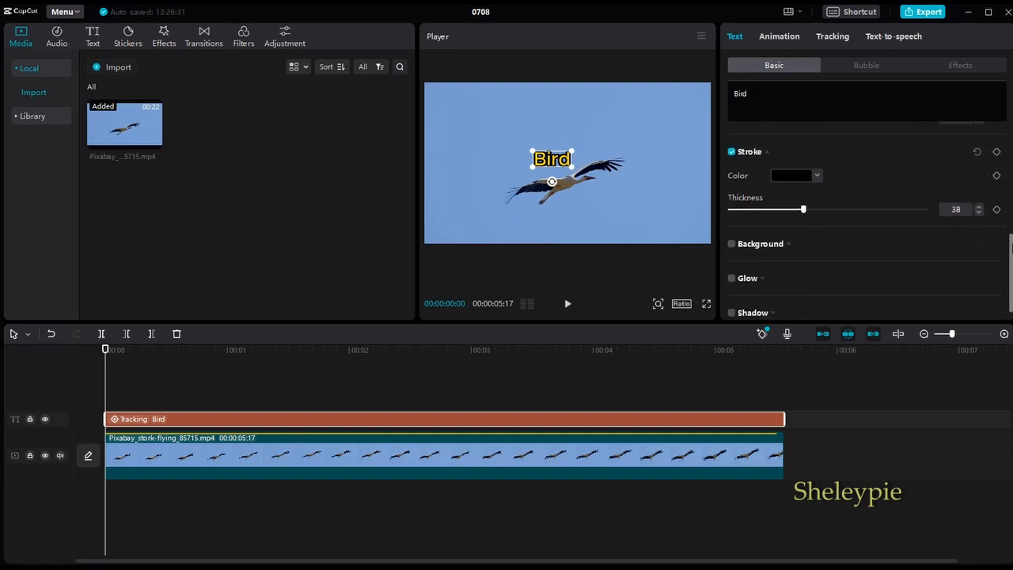
{"action": "left_click", "coordinate": [567, 304]}
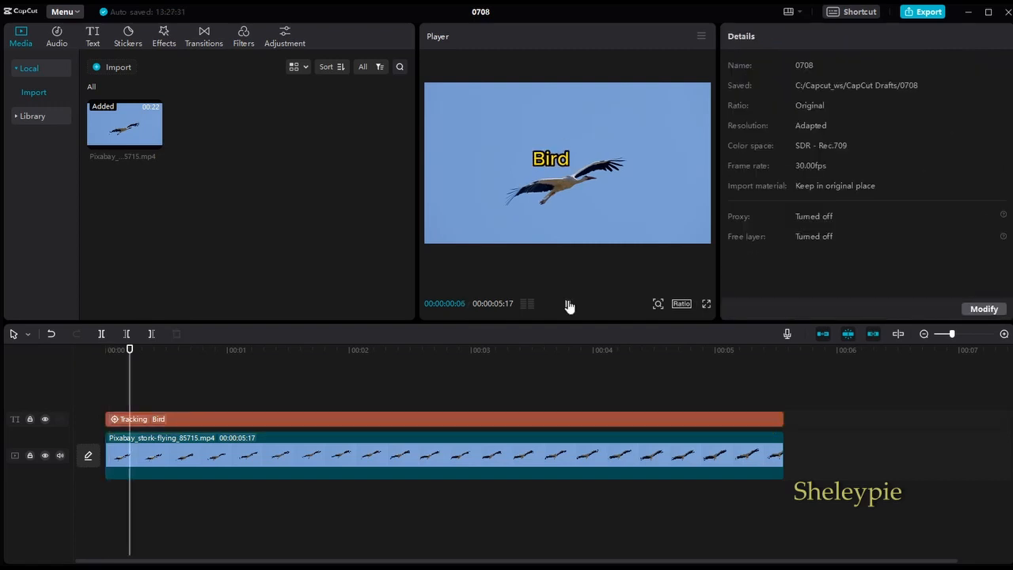
{"action": "left_click", "coordinate": [567, 304]}
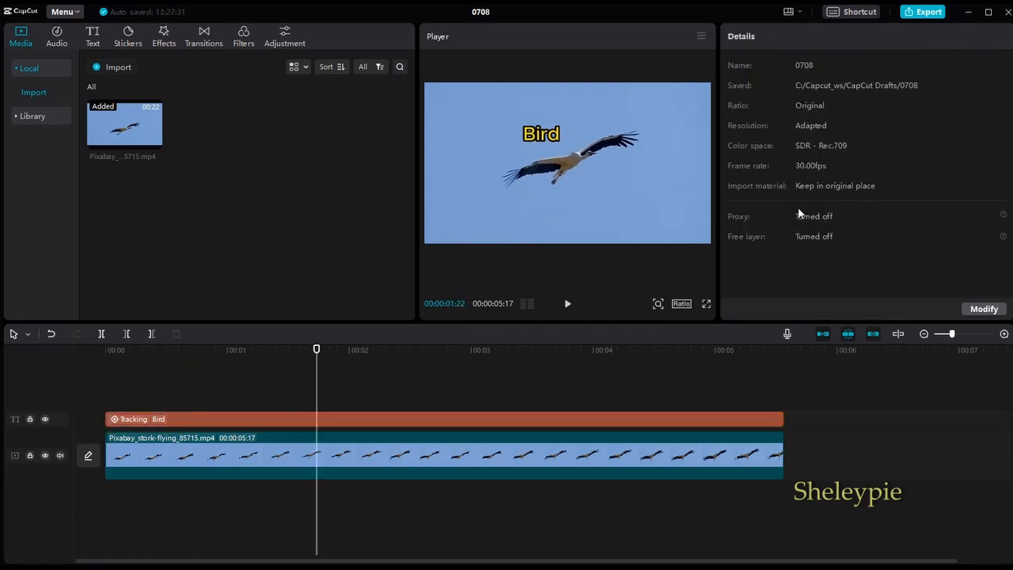
Start exporting the project with the title "motion tracking" and a resolution of 720P.
{"action": "left_click", "coordinate": [923, 11]}
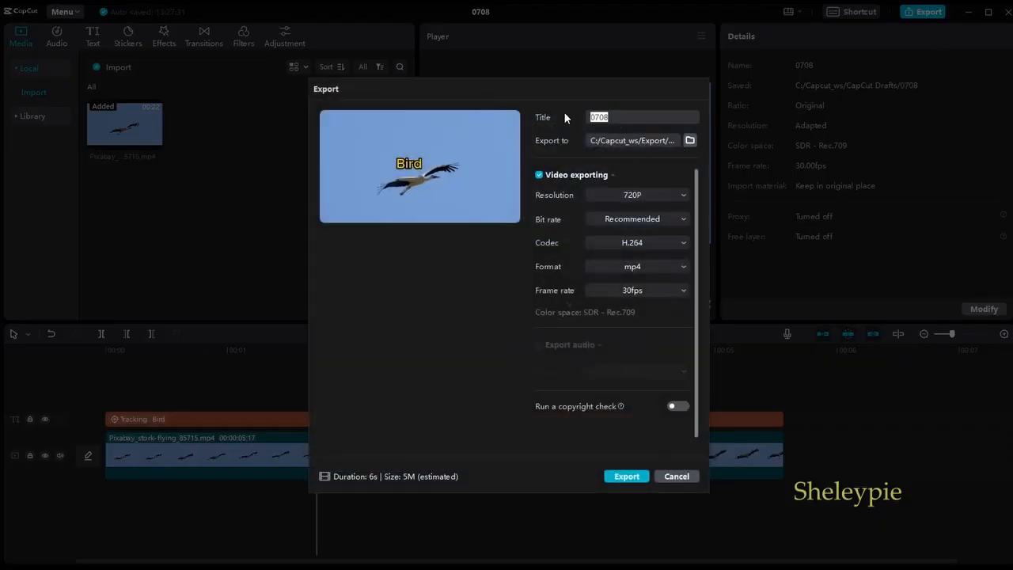
{"action": "type", "text": "motion tracking"}
{"action": "left_click", "coordinate": [679, 195]}
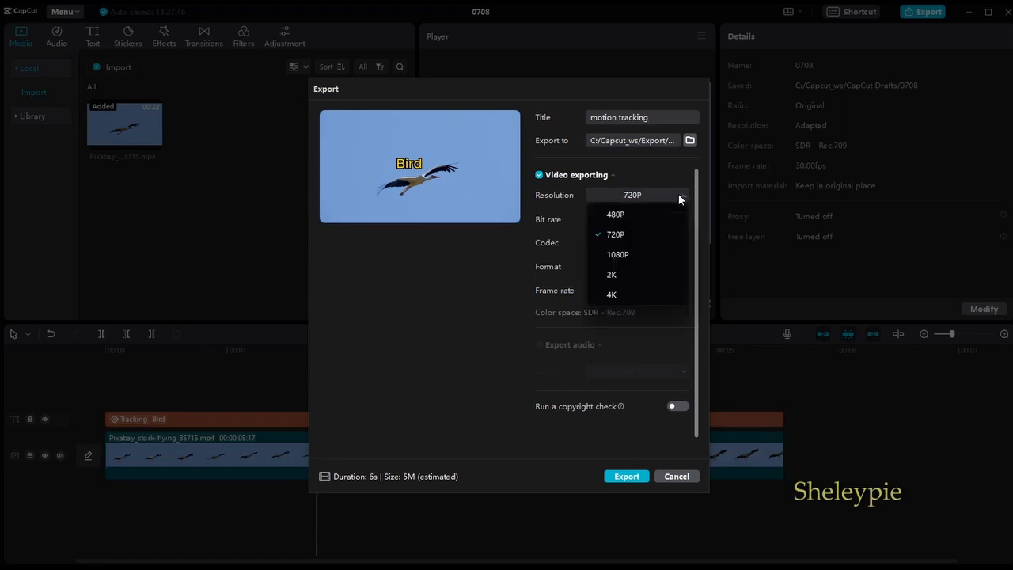
{"action": "left_click", "coordinate": [622, 234]}
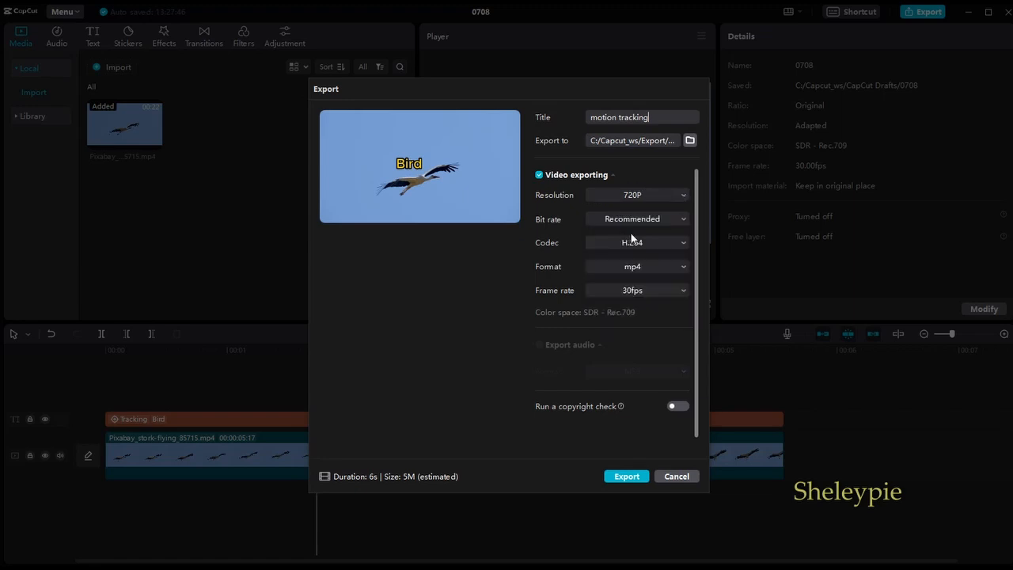
Check the bit rate, codec, format and frame rate options, and export the video with Recommended, H.264, mp4 and 30fps.
{"action": "left_click", "coordinate": [673, 216]}
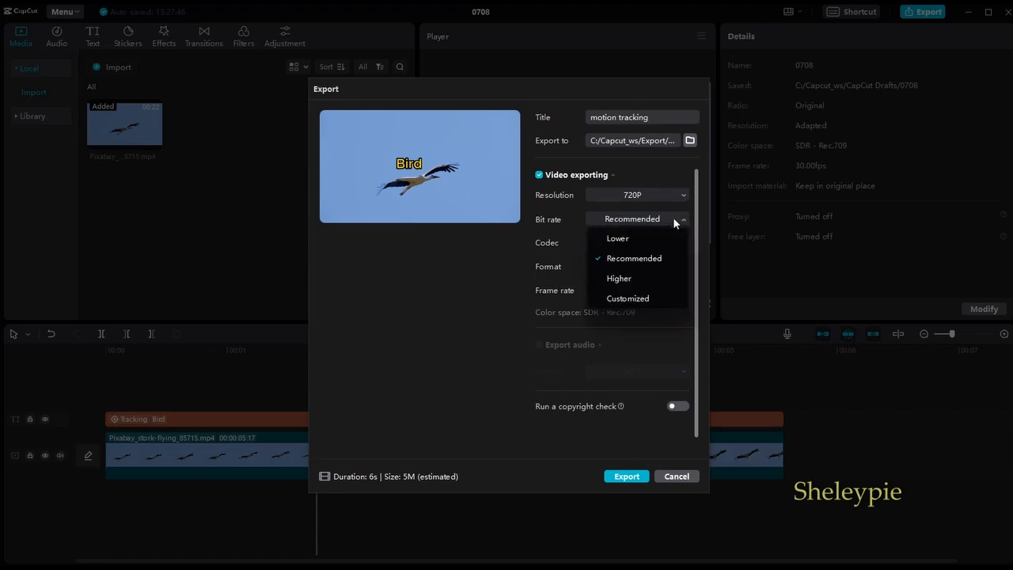
{"action": "left_click", "coordinate": [671, 213]}
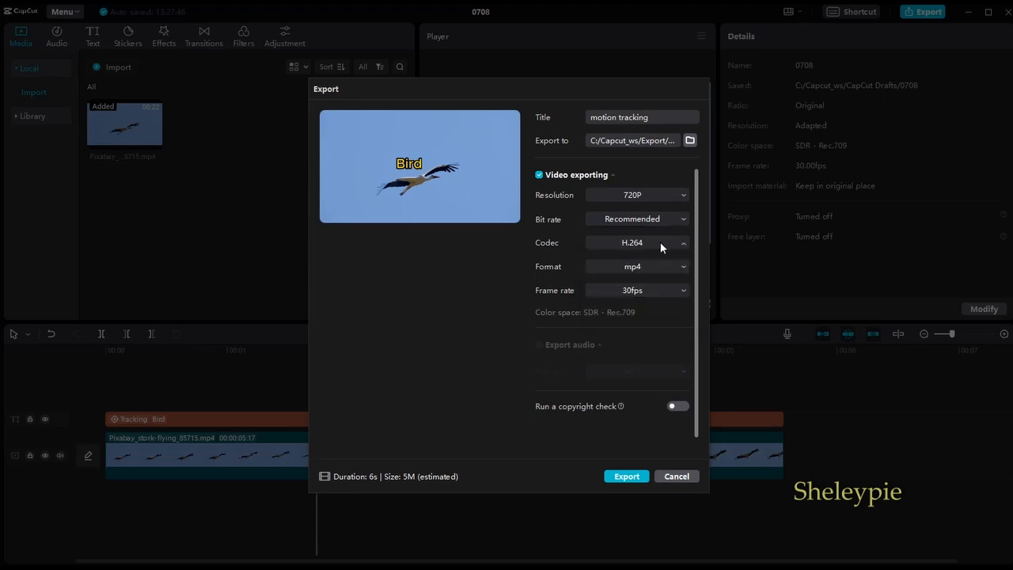
{"action": "left_click", "coordinate": [660, 243]}
{"action": "left_click", "coordinate": [660, 242]}
{"action": "left_click", "coordinate": [673, 265]}
{"action": "left_click", "coordinate": [673, 264]}
{"action": "left_click", "coordinate": [669, 291]}
{"action": "left_click", "coordinate": [668, 291]}
{"action": "left_click", "coordinate": [615, 477]}
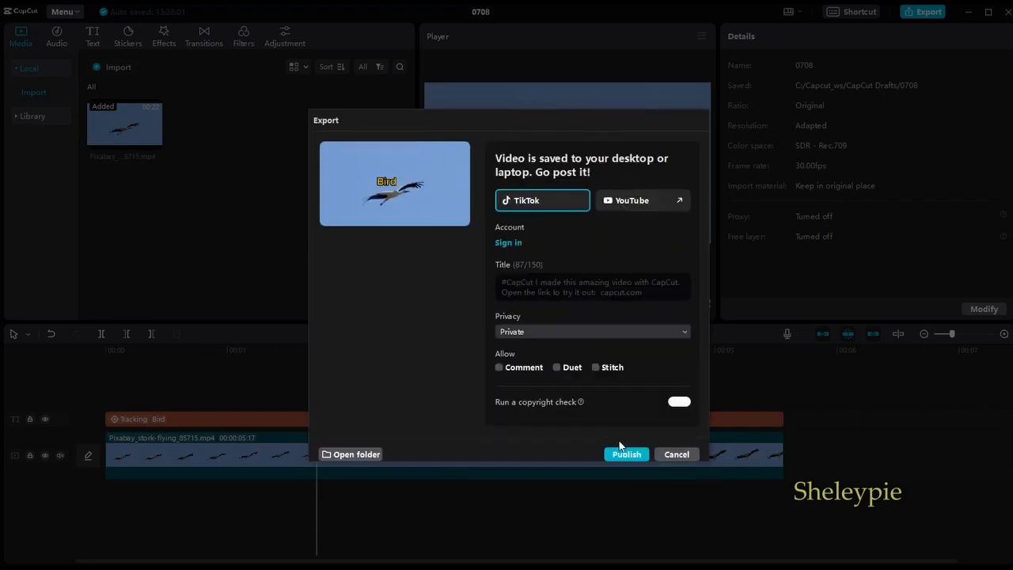